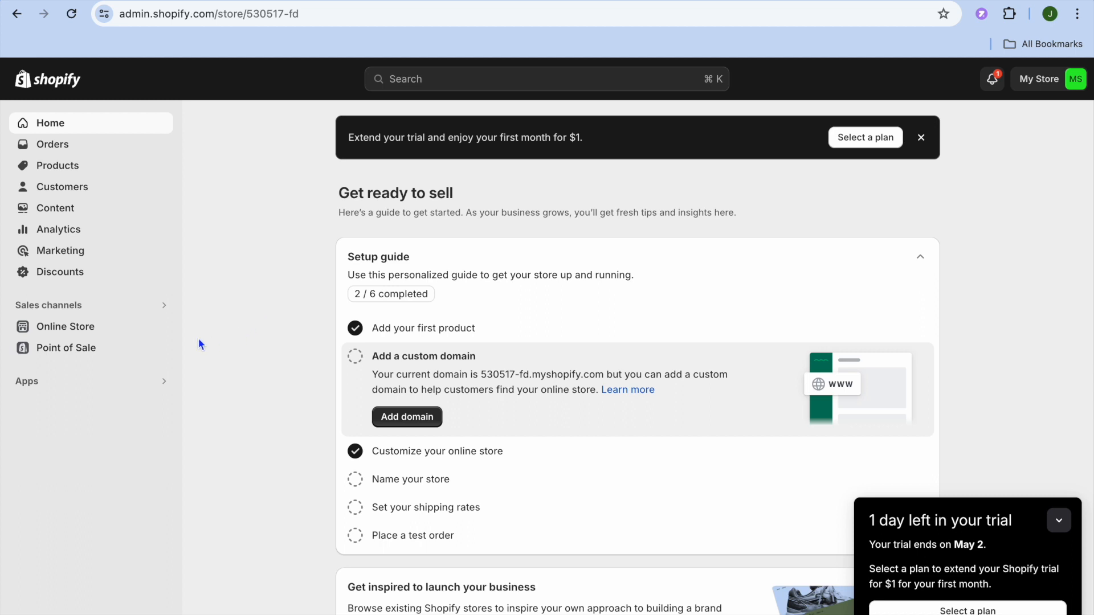
Step: Open the online store's current Dawn theme in the theme editor for customization
{"action": "left_click", "coordinate": [105, 332]}
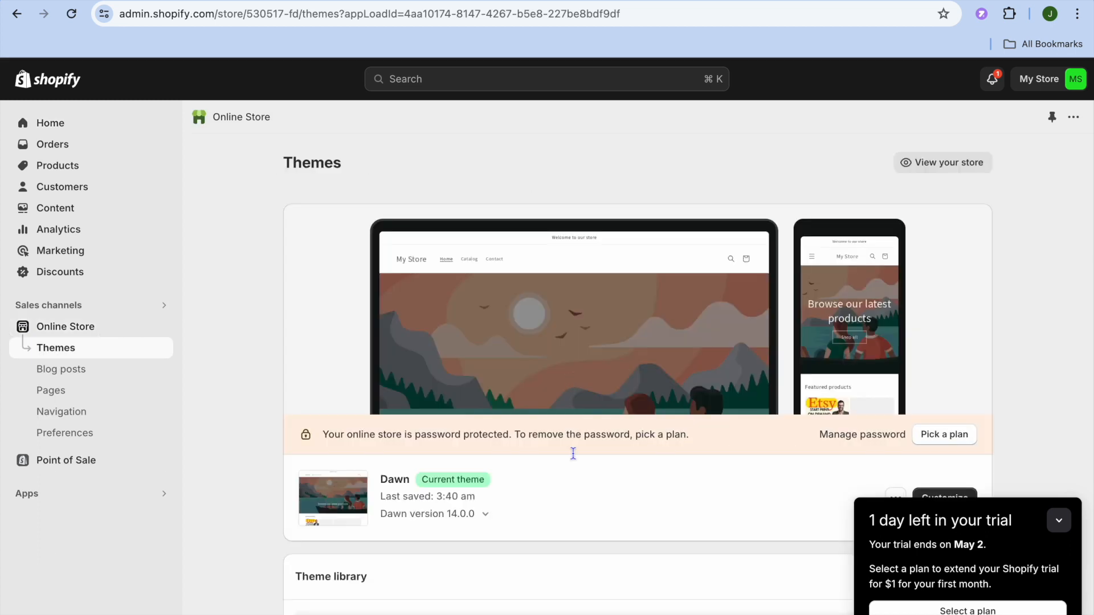
{"action": "left_click", "coordinate": [1060, 521]}
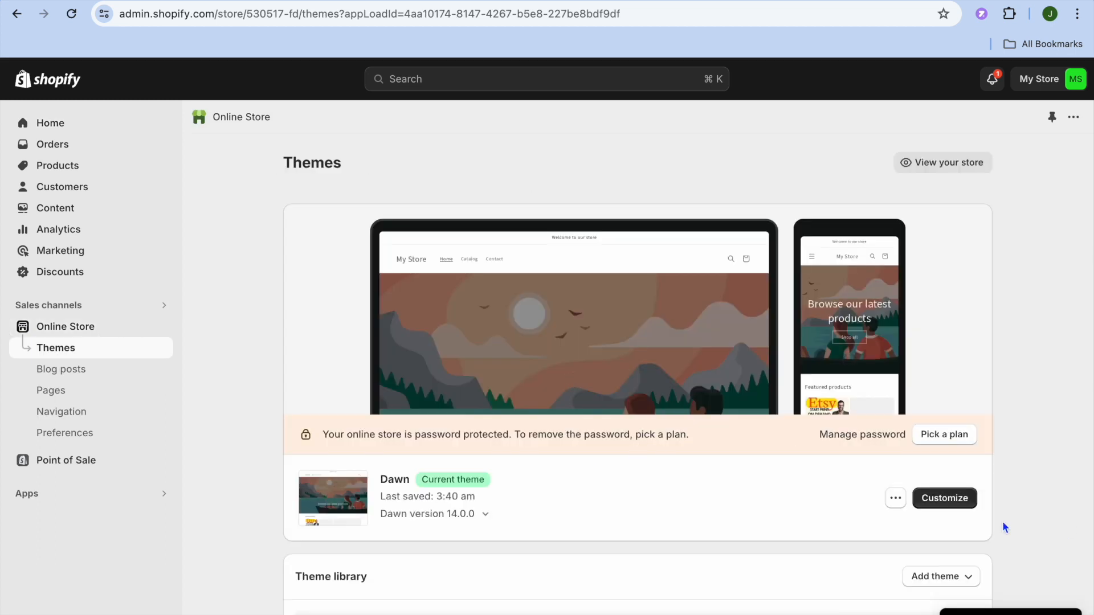
{"action": "left_click", "coordinate": [944, 505]}
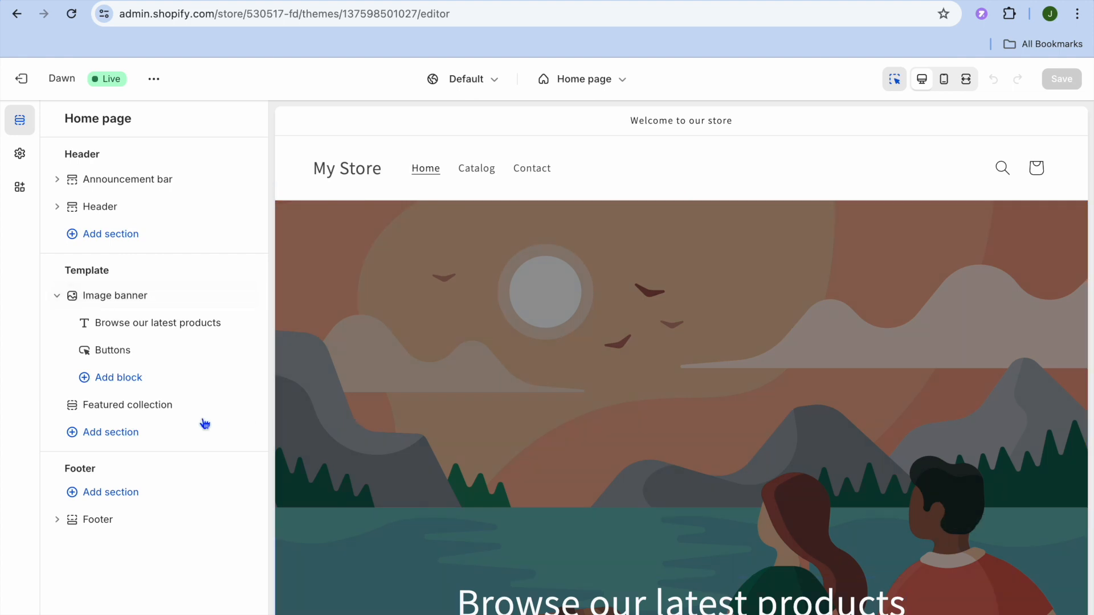
Step: Add a Video section to the home page template below the featured collection
{"action": "left_click", "coordinate": [121, 435]}
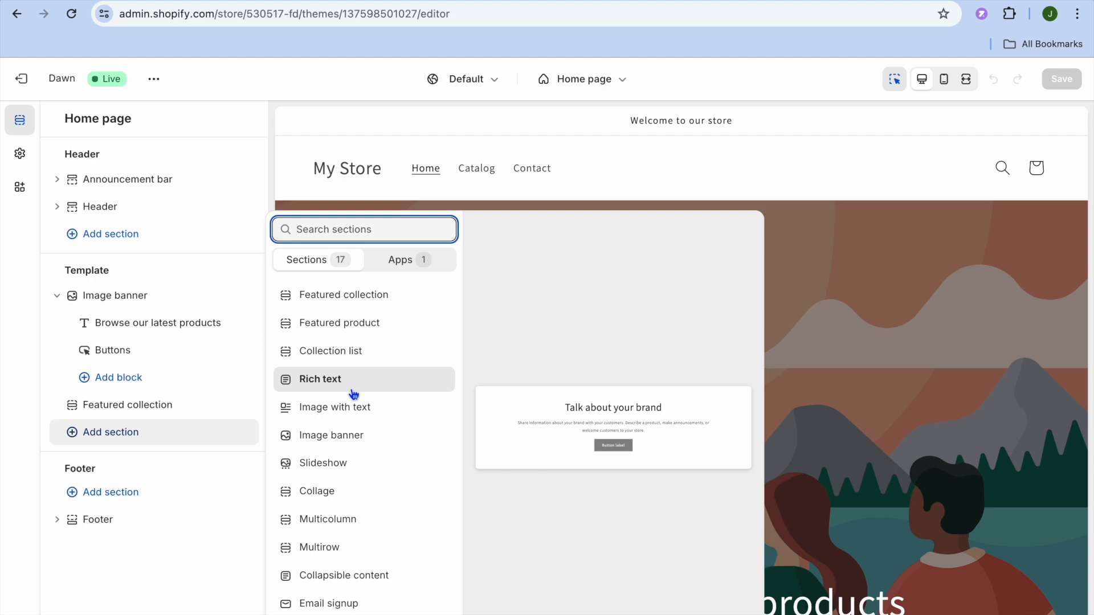
{"action": "scroll", "coordinate": [354, 395], "scroll_direction": "down", "scroll_amount": 2}
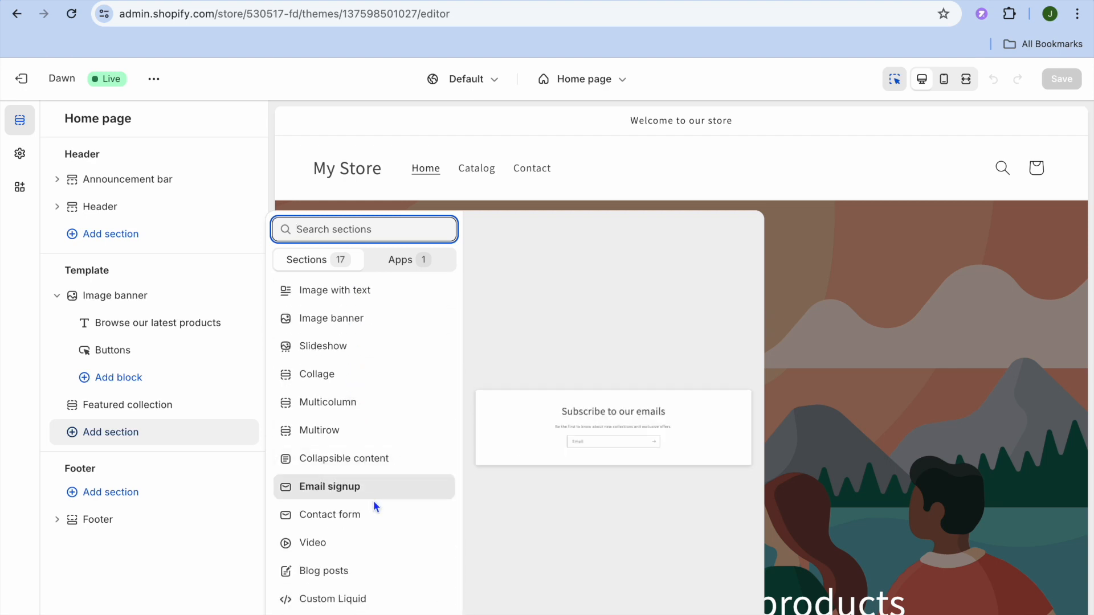
{"action": "left_click", "coordinate": [330, 548]}
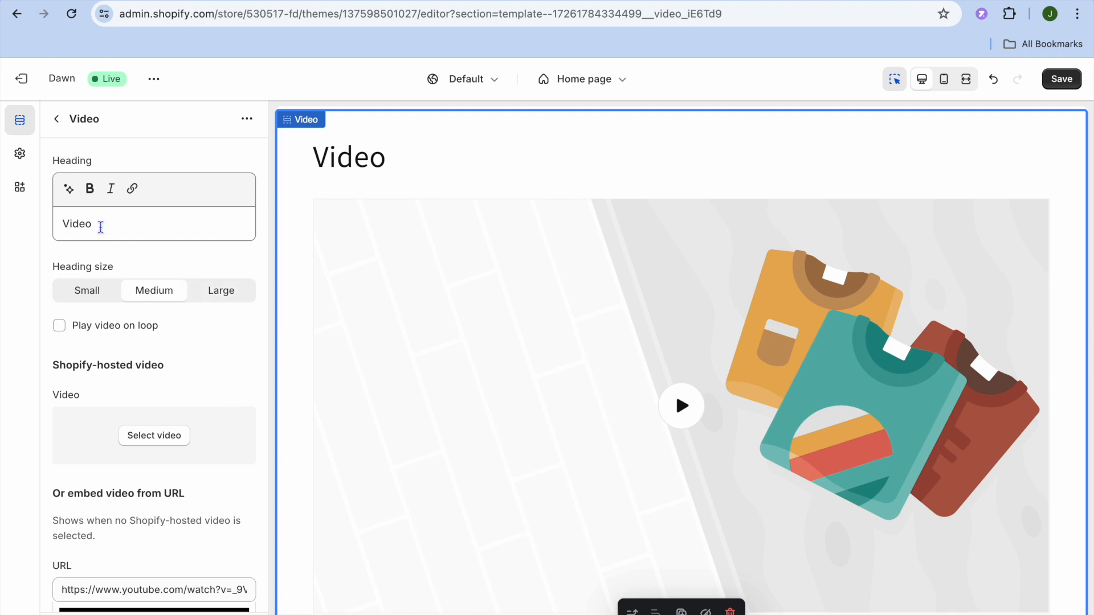
Step: Set the Video section's heading size to Small and enable playing the video on loop
{"action": "left_click", "coordinate": [100, 227]}
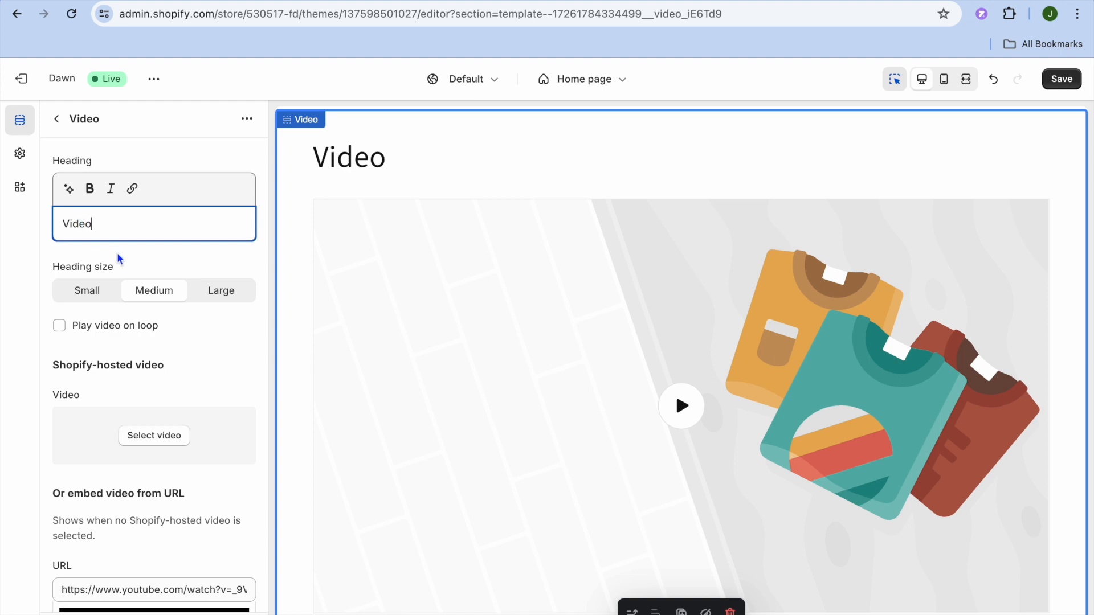
{"action": "left_click", "coordinate": [89, 292]}
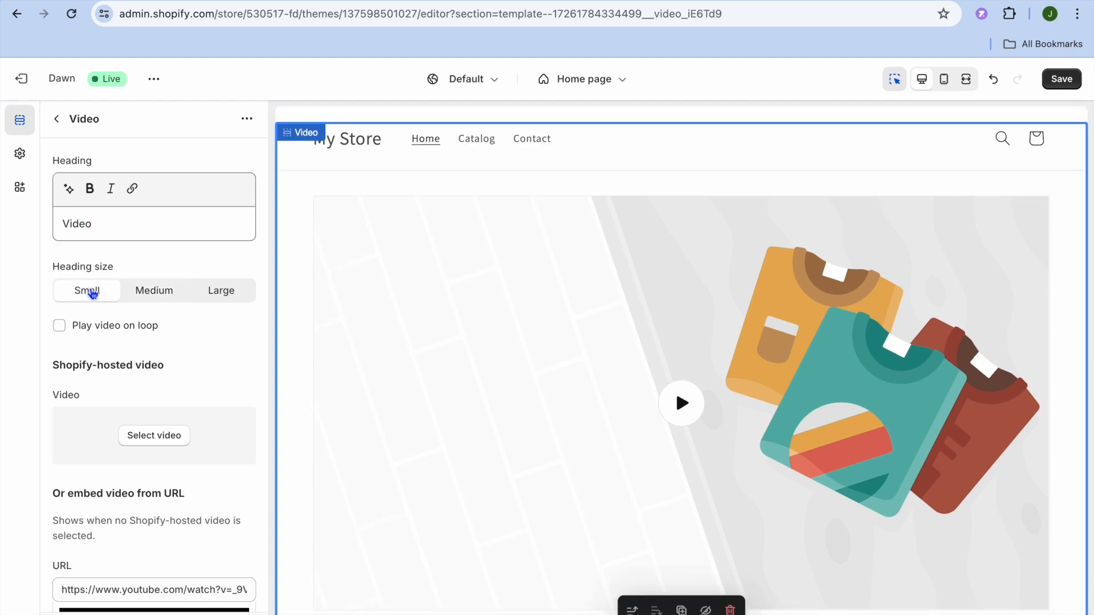
{"action": "left_click", "coordinate": [163, 292]}
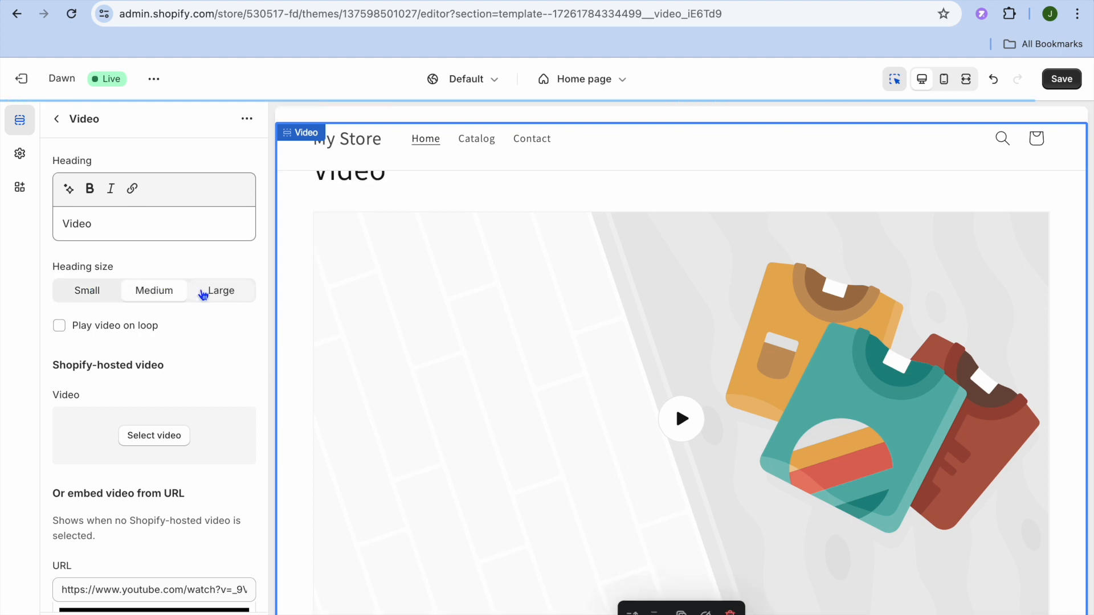
{"action": "left_click", "coordinate": [213, 293]}
{"action": "left_click", "coordinate": [88, 296]}
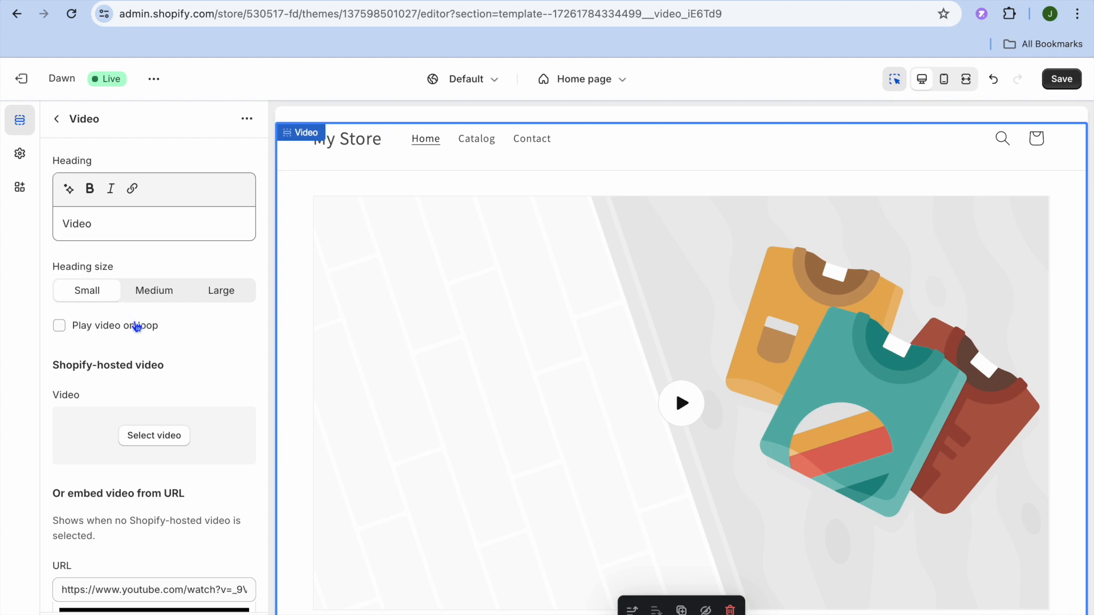
{"action": "left_click", "coordinate": [59, 327]}
Step: Check the store library for a Shopify-hosted video and leave it without selecting one
{"action": "scroll", "coordinate": [59, 331], "scroll_direction": "down", "scroll_amount": 2}
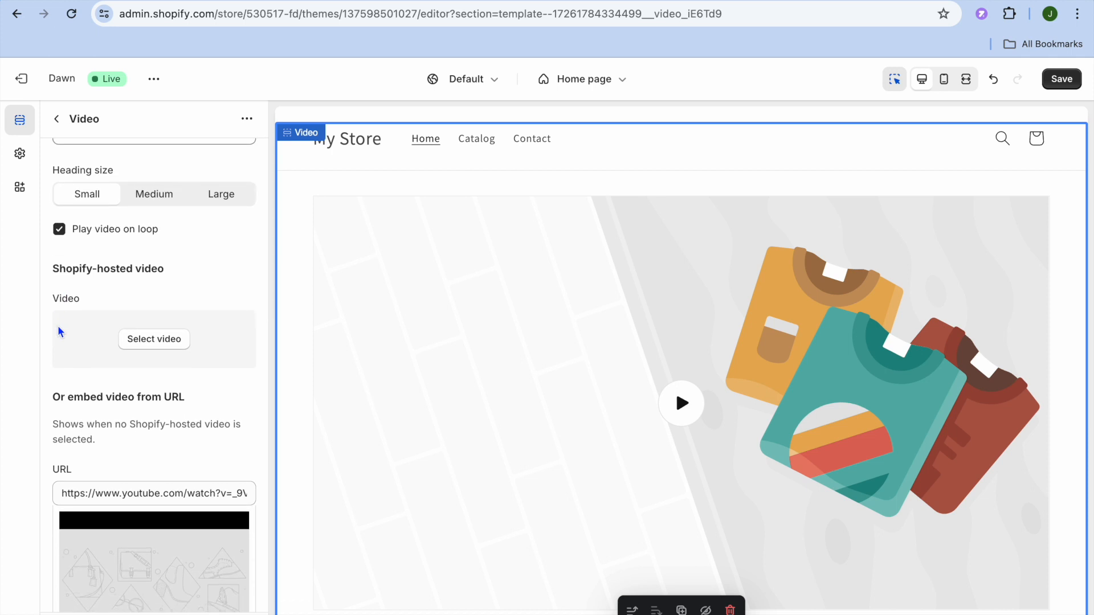
{"action": "scroll", "coordinate": [60, 331], "scroll_direction": "down", "scroll_amount": 1}
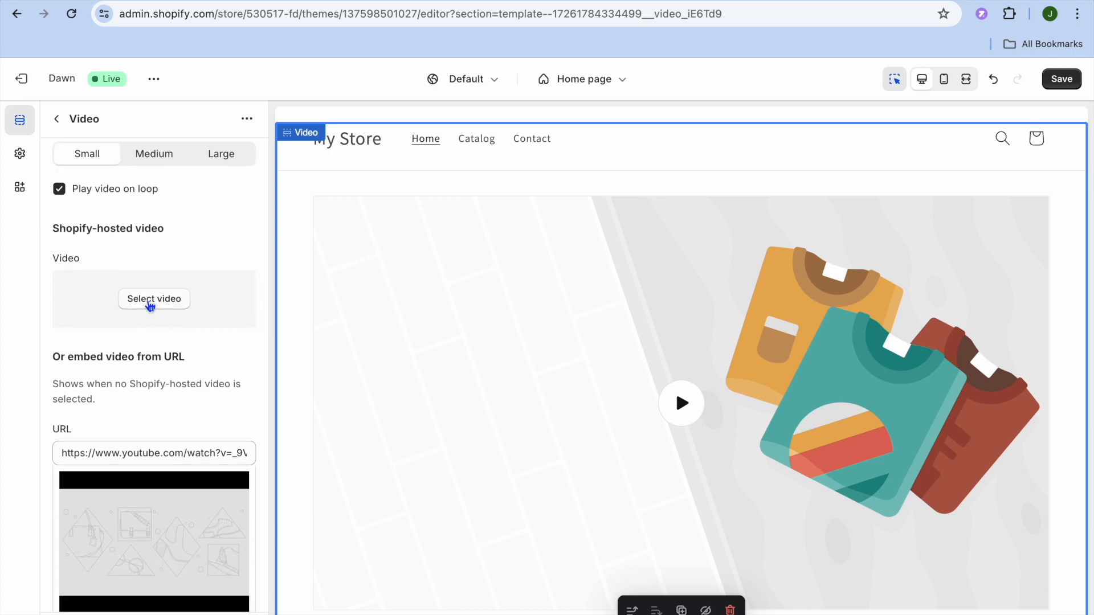
{"action": "left_click", "coordinate": [152, 302]}
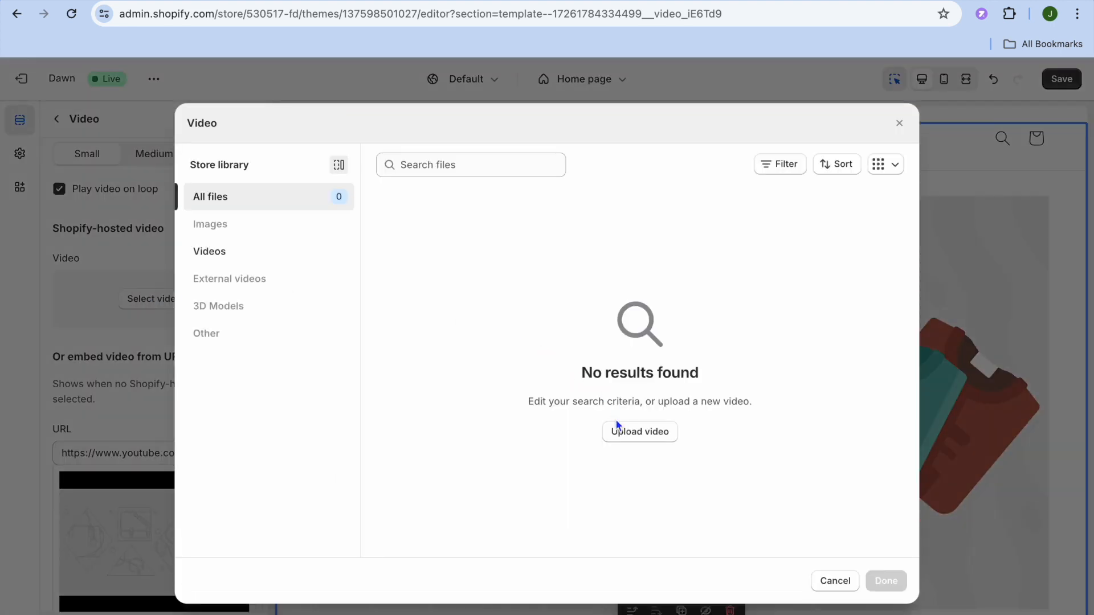
{"action": "left_click", "coordinate": [836, 581]}
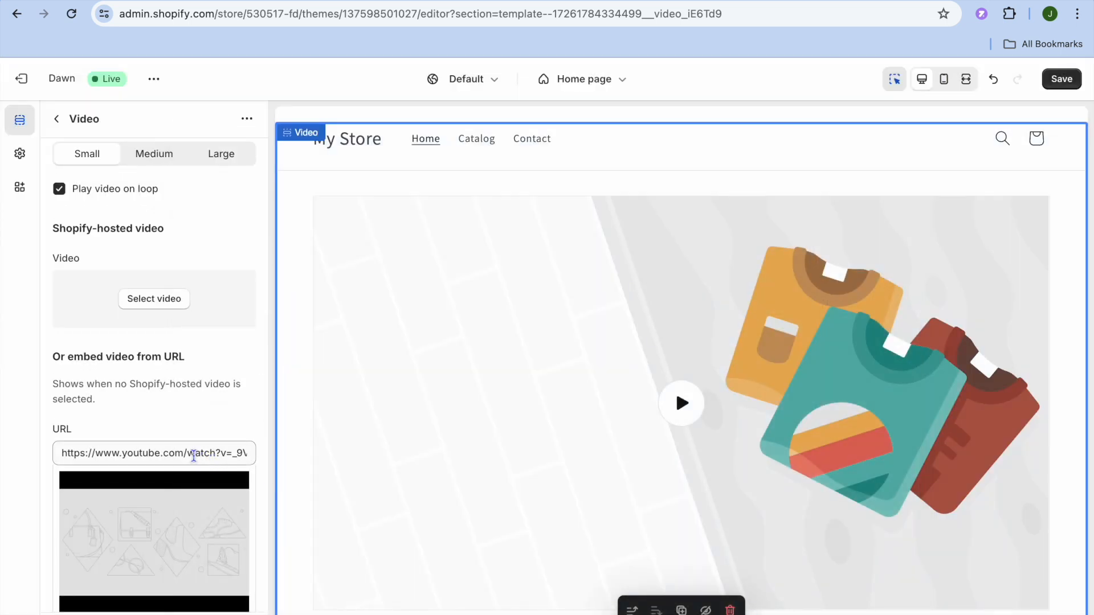
Step: Open YouTube in a new tab and copy the share link of the "Brysco X RajahWild X Jiggy D - MUK" video
{"action": "scroll", "coordinate": [194, 456], "scroll_direction": "down", "scroll_amount": 3}
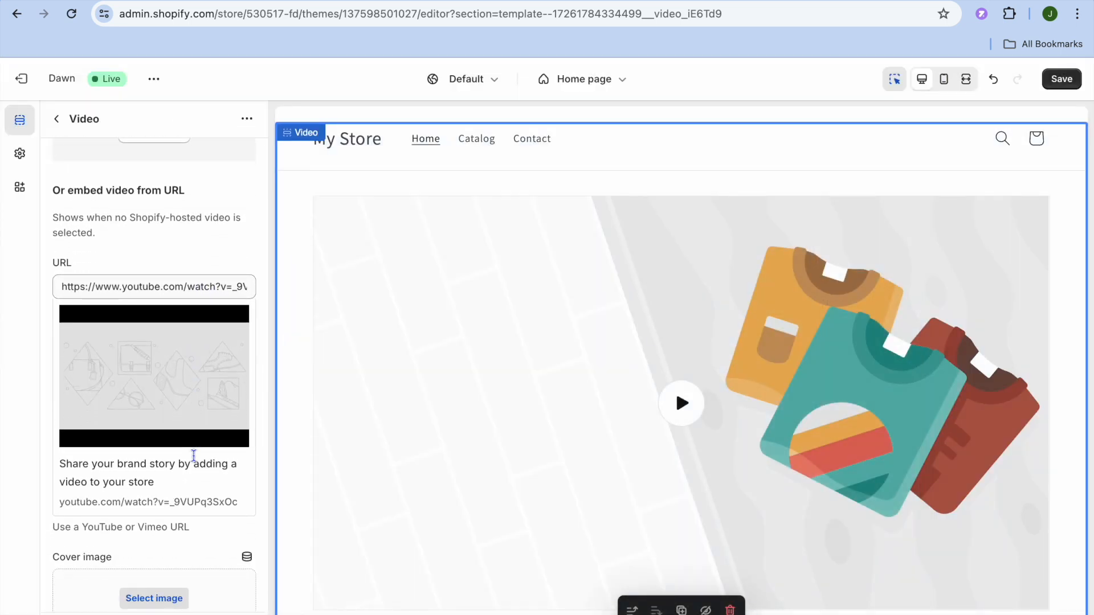
{"action": "key", "text": "ctrl+t"}
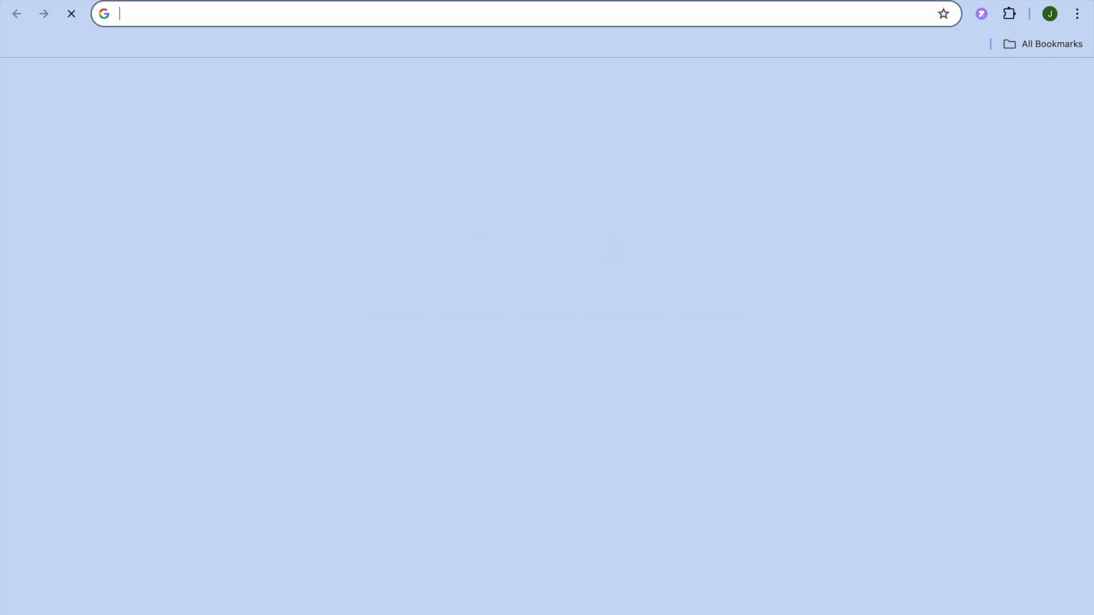
{"action": "type", "text": "y"}
{"action": "key", "text": "Return"}
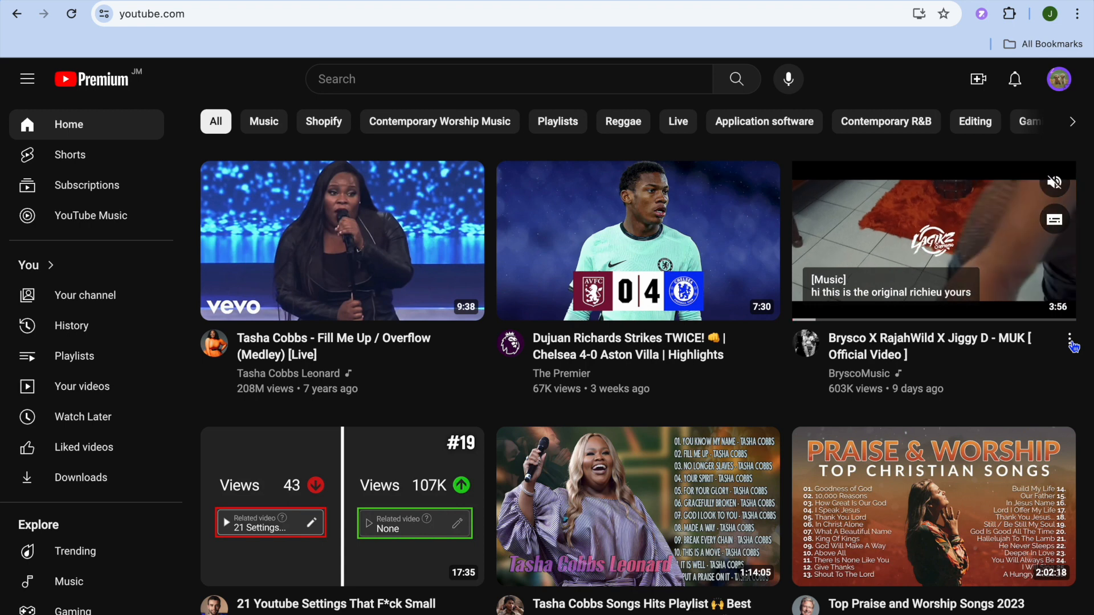
{"action": "left_click", "coordinate": [1071, 342]}
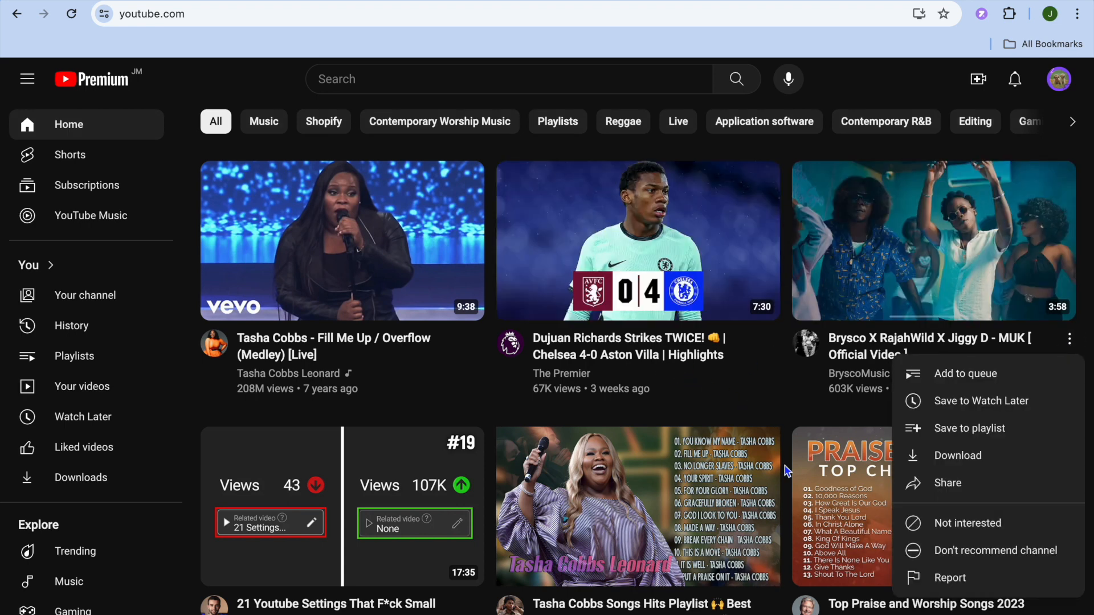
{"action": "left_click", "coordinate": [941, 494]}
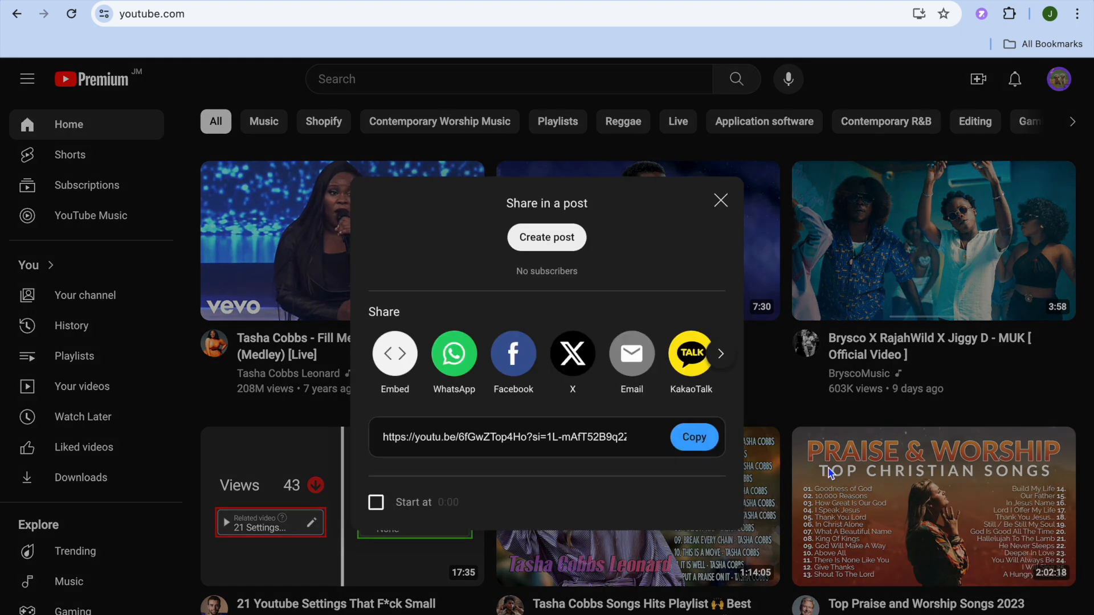
{"action": "left_click", "coordinate": [694, 438]}
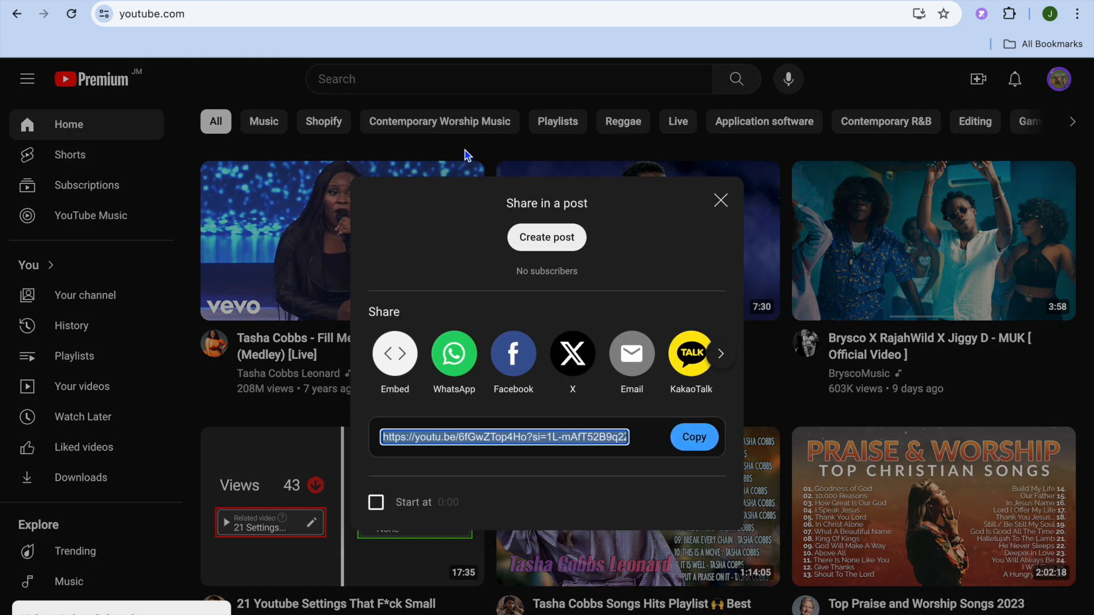
Step: Return to the Shopify theme editor and replace the Video section's embed URL with the copied YouTube link
{"action": "left_click", "coordinate": [154, 1]}
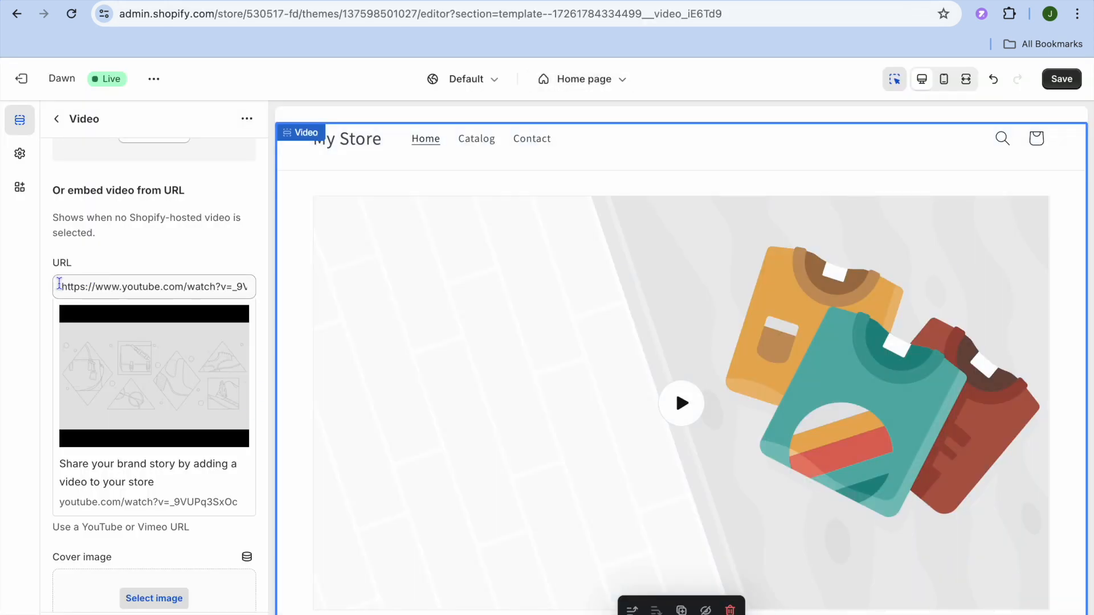
{"action": "left_click_drag", "start_coordinate": [59, 285], "coordinate": [286, 320]}
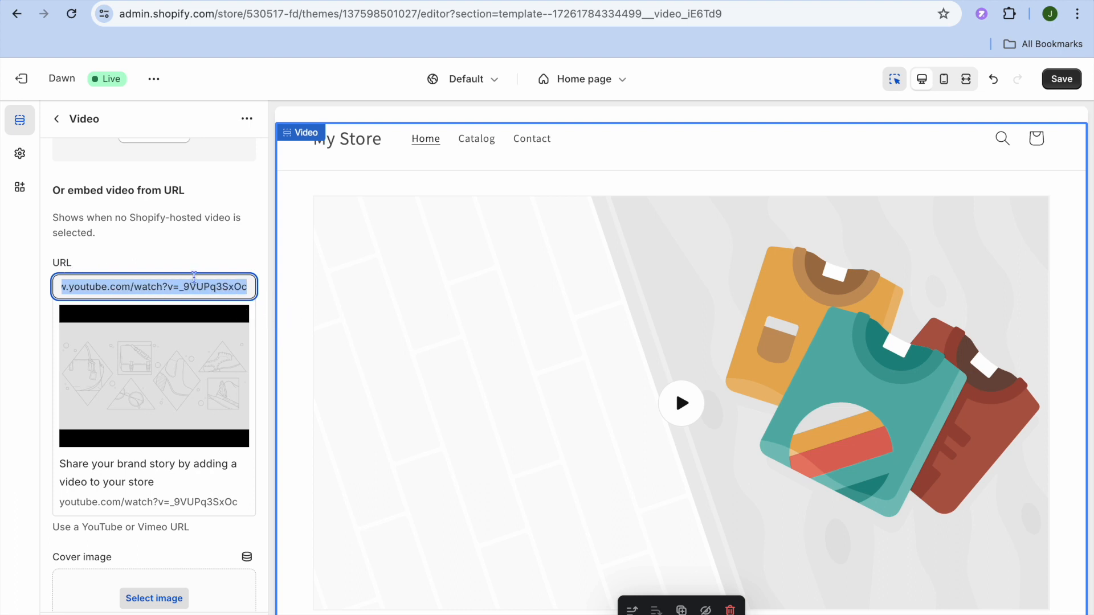
{"action": "right_click", "coordinate": [191, 276]}
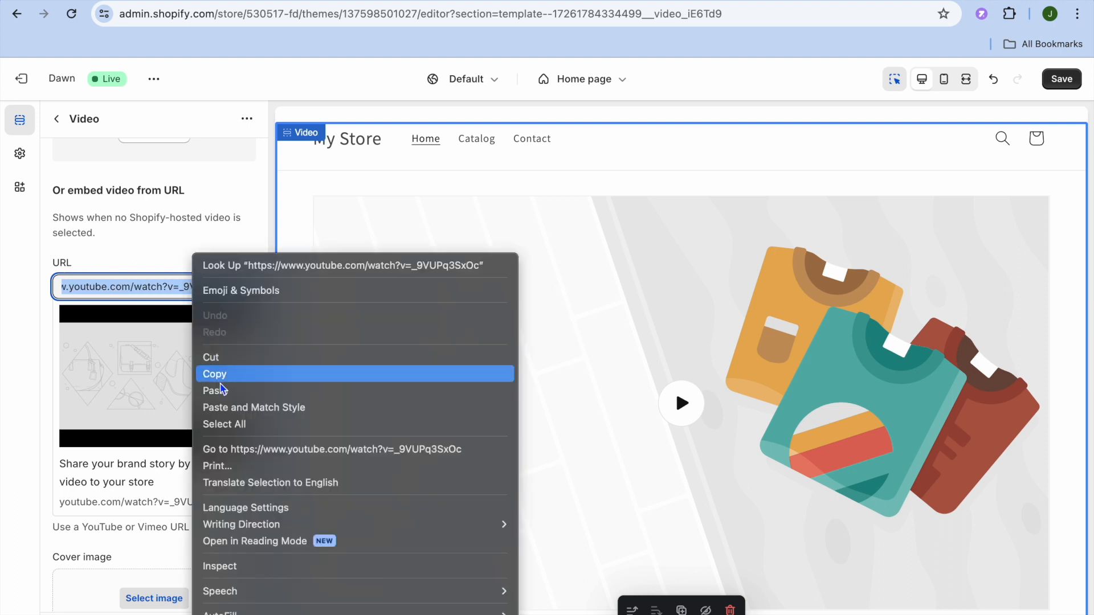
{"action": "left_click", "coordinate": [221, 390]}
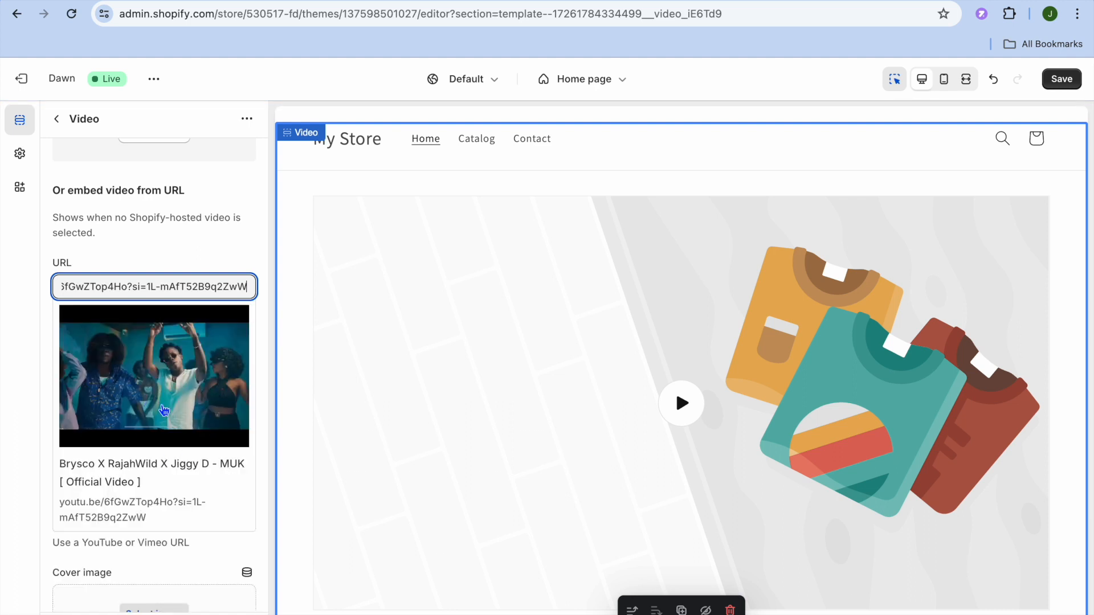
Step: Review the cover image, alt text, style and padding options of the Video section, and save the theme
{"action": "scroll", "coordinate": [165, 410], "scroll_direction": "down", "scroll_amount": 4}
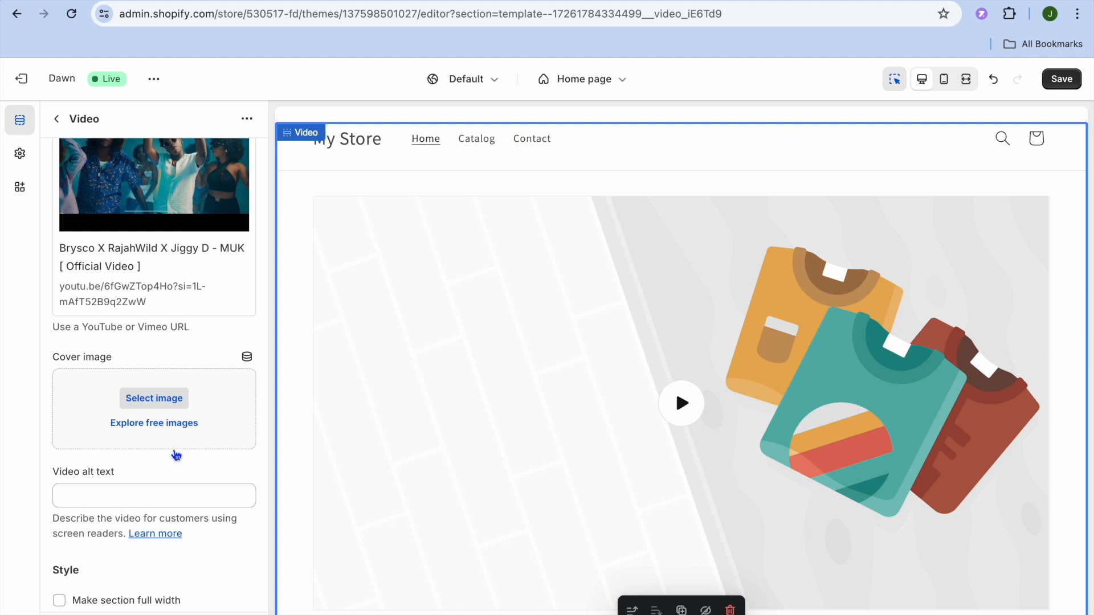
{"action": "scroll", "coordinate": [176, 455], "scroll_direction": "down", "scroll_amount": 3}
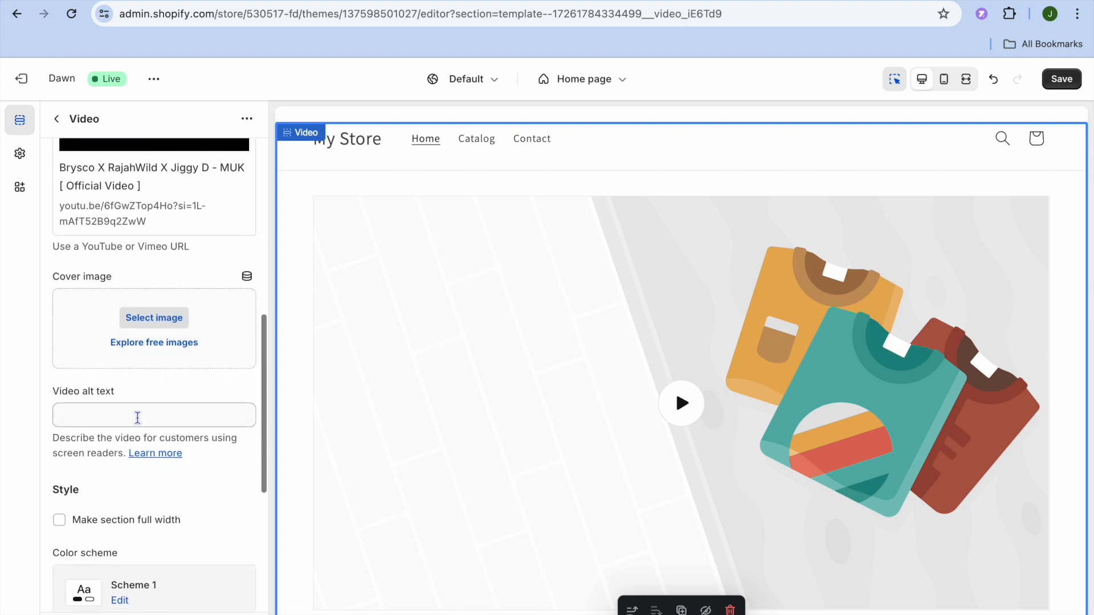
{"action": "left_click", "coordinate": [116, 413]}
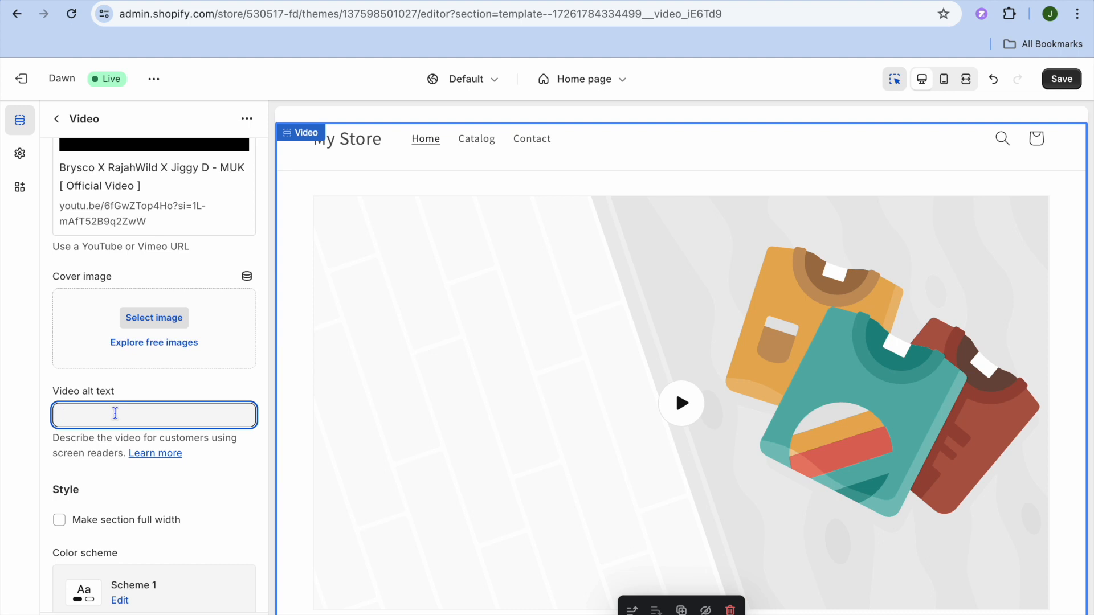
{"action": "scroll", "coordinate": [115, 413], "scroll_direction": "down", "scroll_amount": 1}
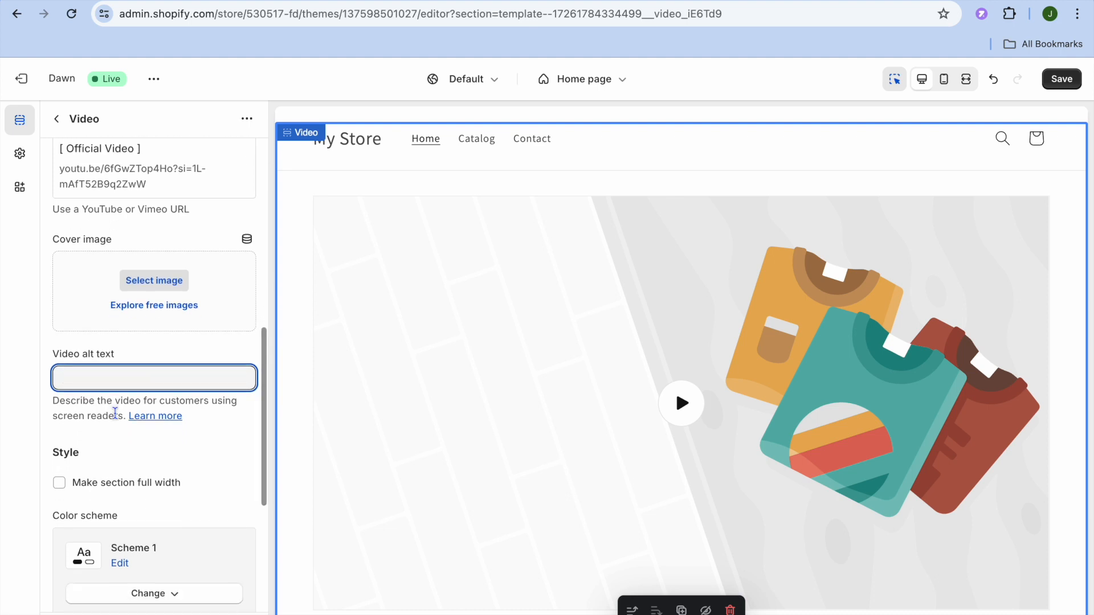
{"action": "scroll", "coordinate": [115, 414], "scroll_direction": "down", "scroll_amount": 1}
{"action": "scroll", "coordinate": [115, 412], "scroll_direction": "down", "scroll_amount": 2}
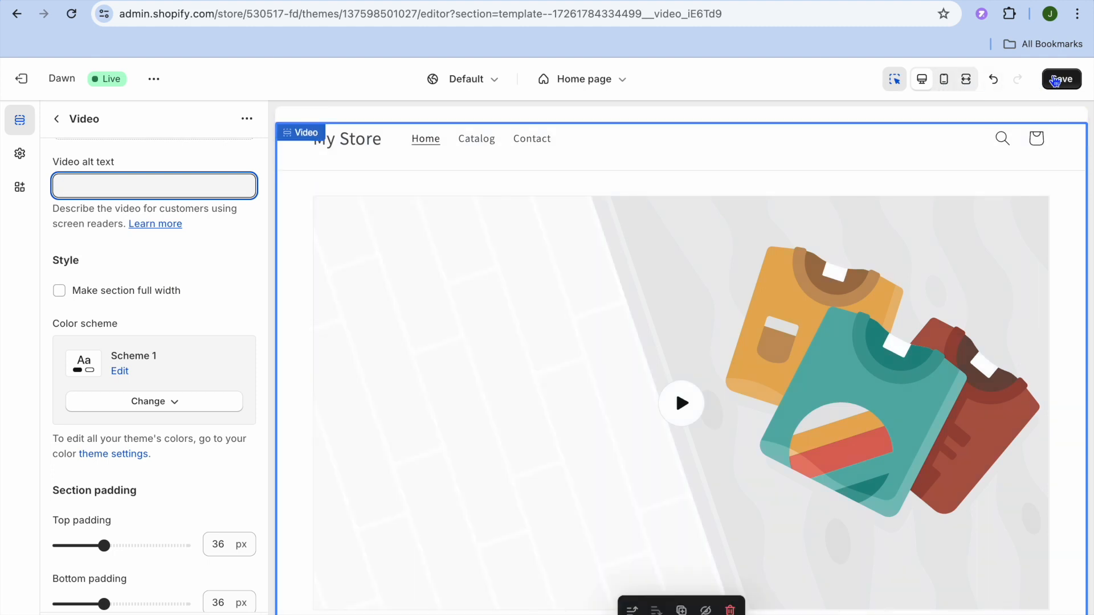
{"action": "left_click", "coordinate": [1064, 81]}
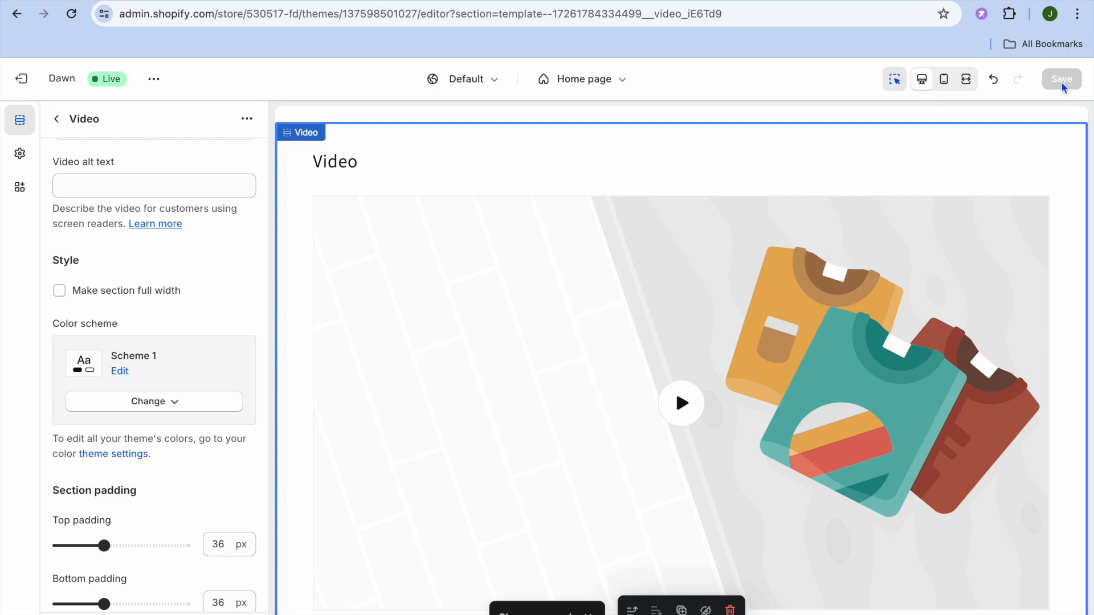
Step: Load the embedded YouTube video in the Video section's preview to test it
{"action": "scroll", "coordinate": [215, 480], "scroll_direction": "up", "scroll_amount": 3}
{"action": "scroll", "coordinate": [214, 480], "scroll_direction": "up", "scroll_amount": 3}
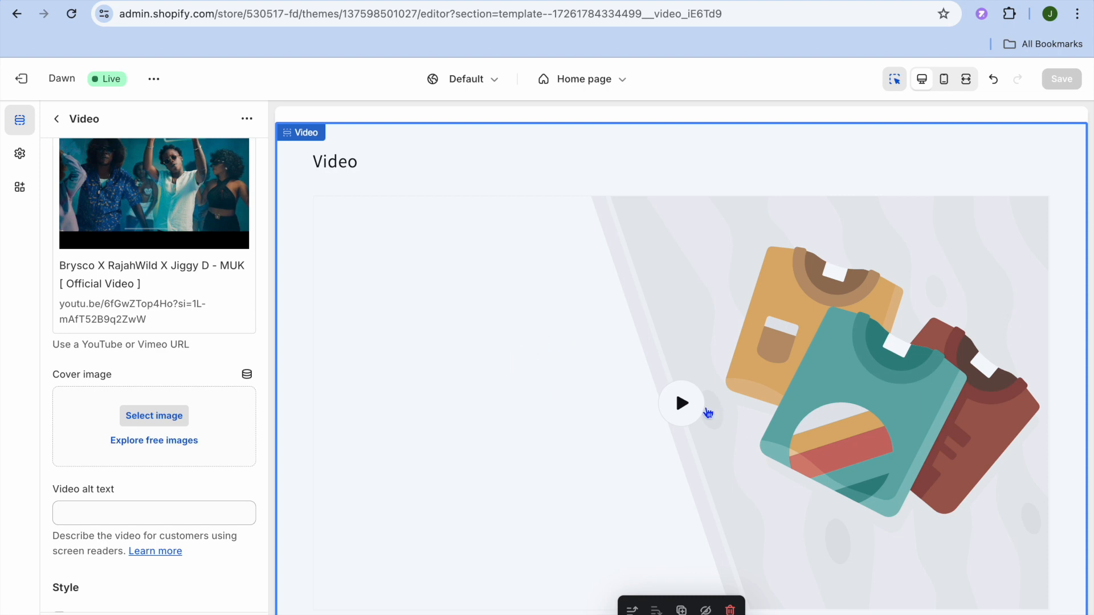
{"action": "left_click", "coordinate": [680, 406]}
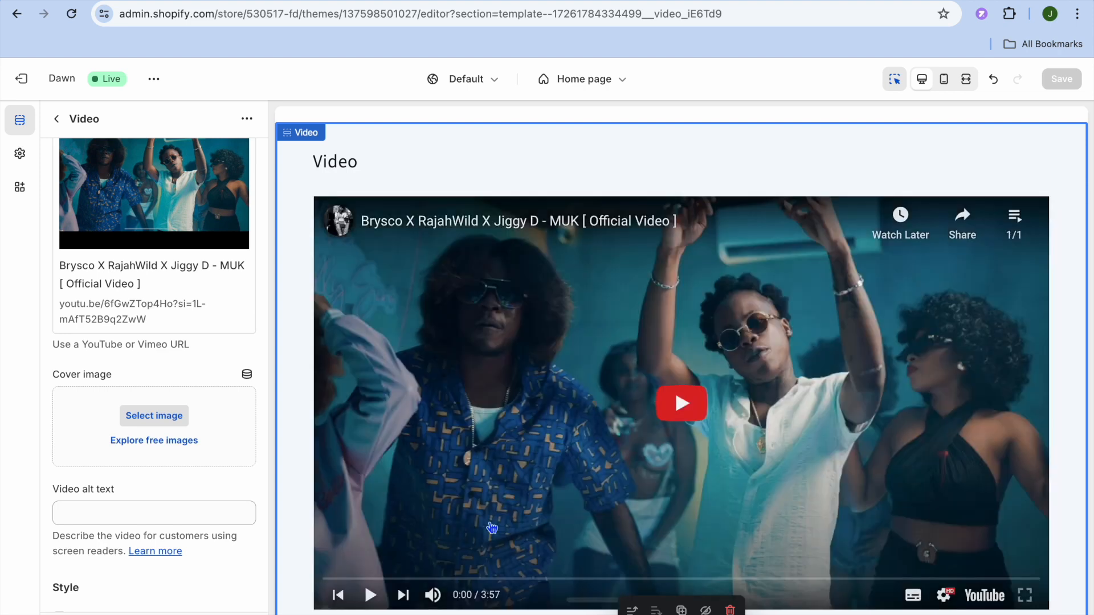
{"action": "left_click_drag", "start_coordinate": [361, 578], "coordinate": [366, 428]}
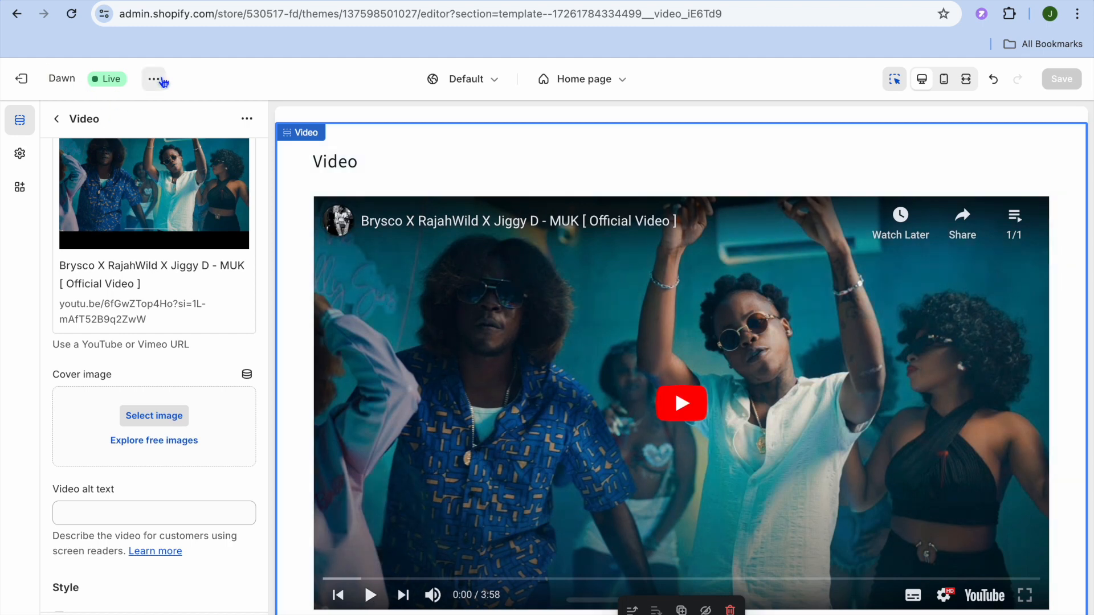
Step: View the live storefront of the Dawn theme from the theme editor
{"action": "left_click", "coordinate": [154, 80]}
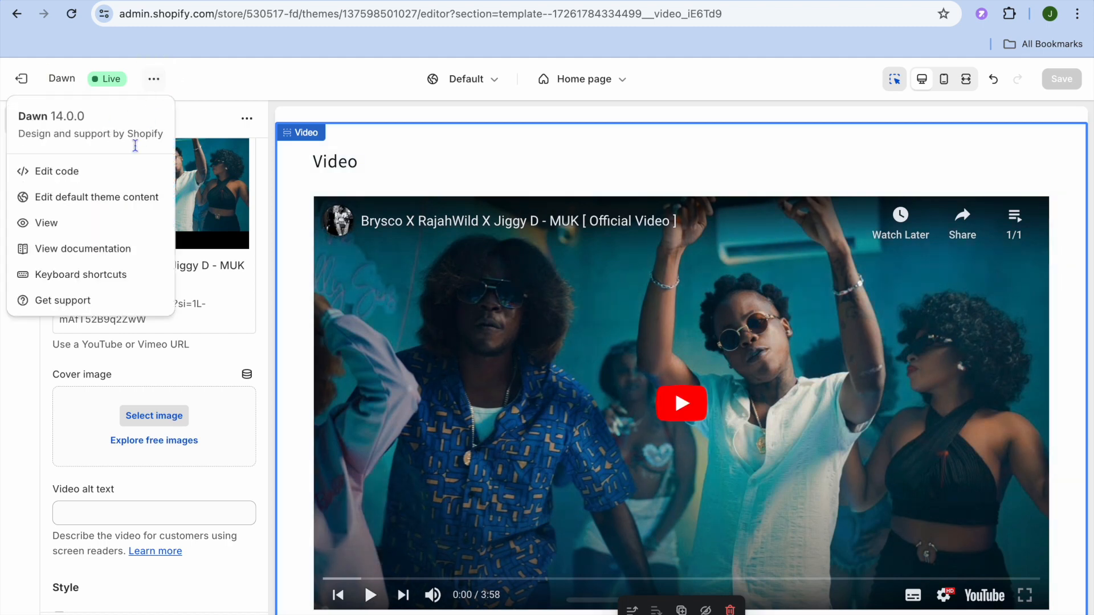
{"action": "left_click", "coordinate": [108, 225]}
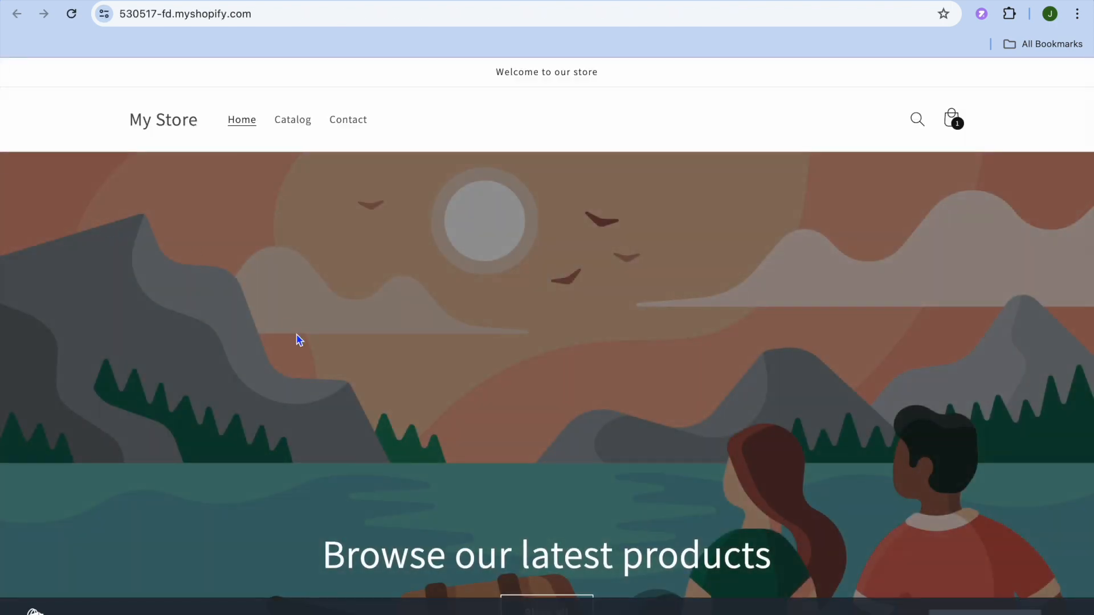
Step: Examine the Video section on the live storefront's home page
{"action": "scroll", "coordinate": [298, 340], "scroll_direction": "down", "scroll_amount": 15}
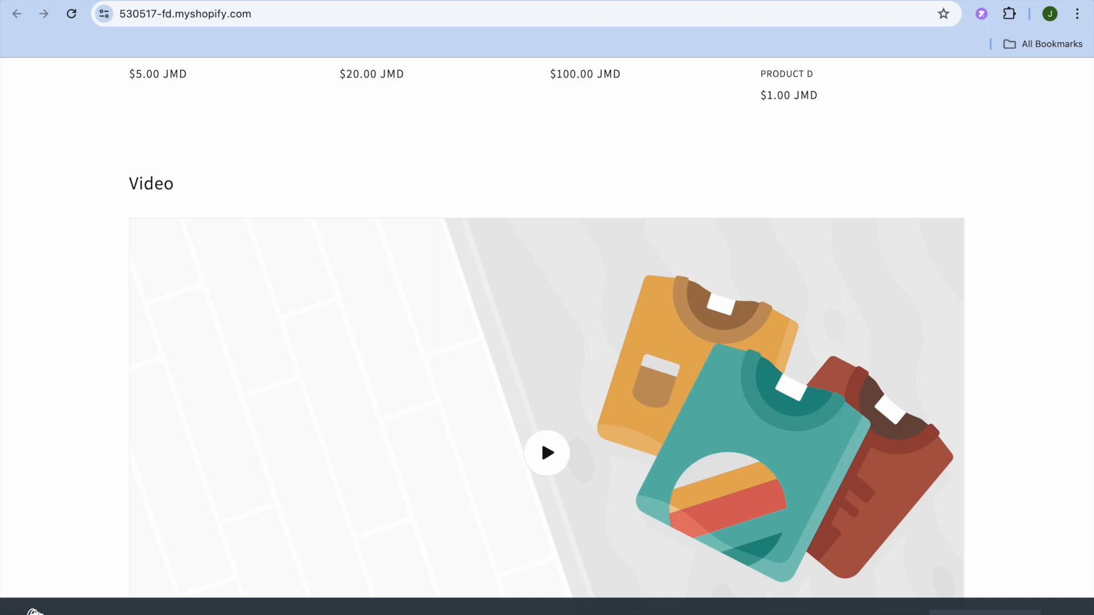
Step: Return to the theme editor and set the Video section's cover image to the retail-shopping-package photo from the free Shop Local images
{"action": "key", "text": "ctrl+shift+Tab"}
{"action": "left_click", "coordinate": [267, 239]}
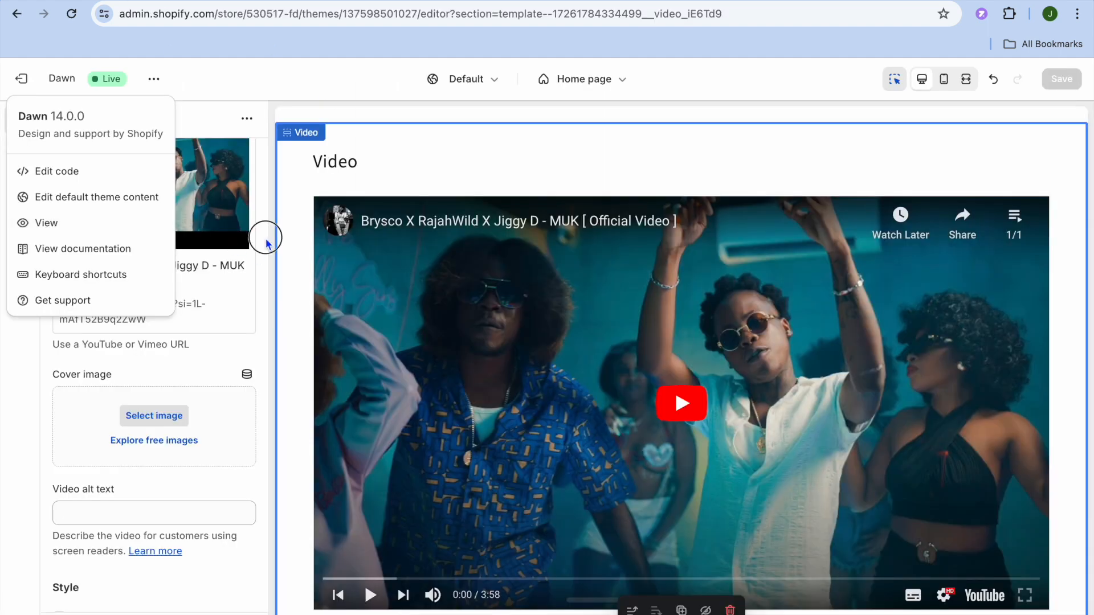
{"action": "left_click", "coordinate": [167, 444]}
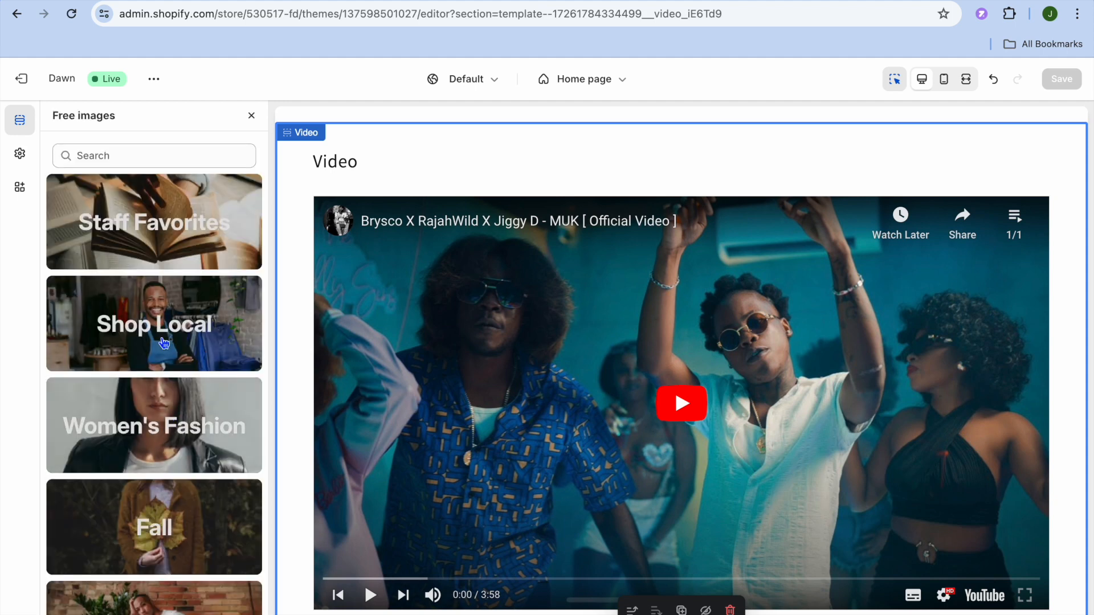
{"action": "left_click", "coordinate": [164, 343]}
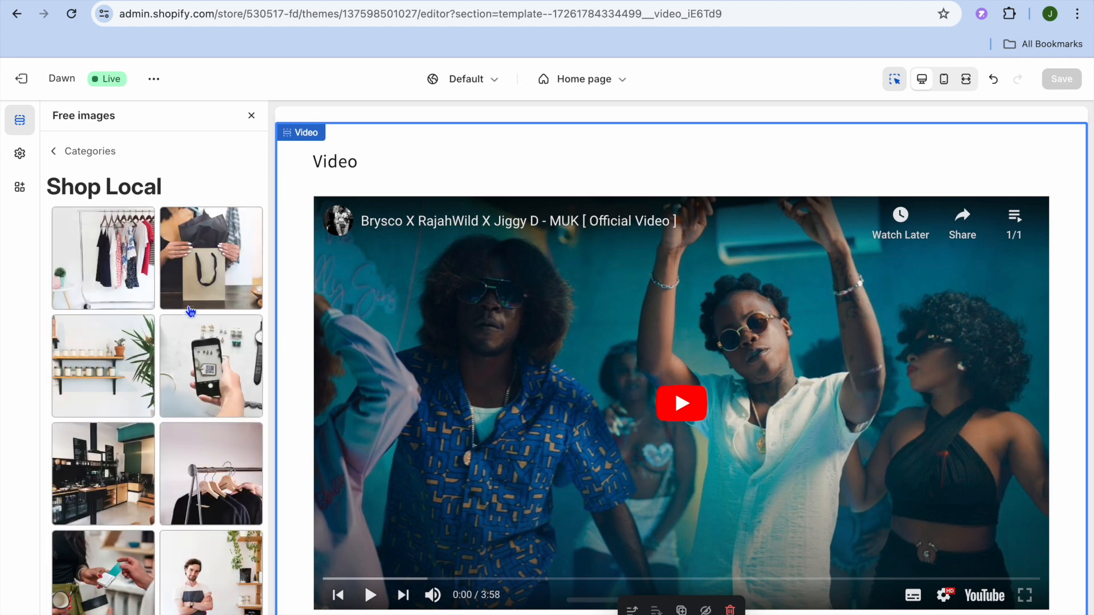
{"action": "left_click", "coordinate": [197, 277]}
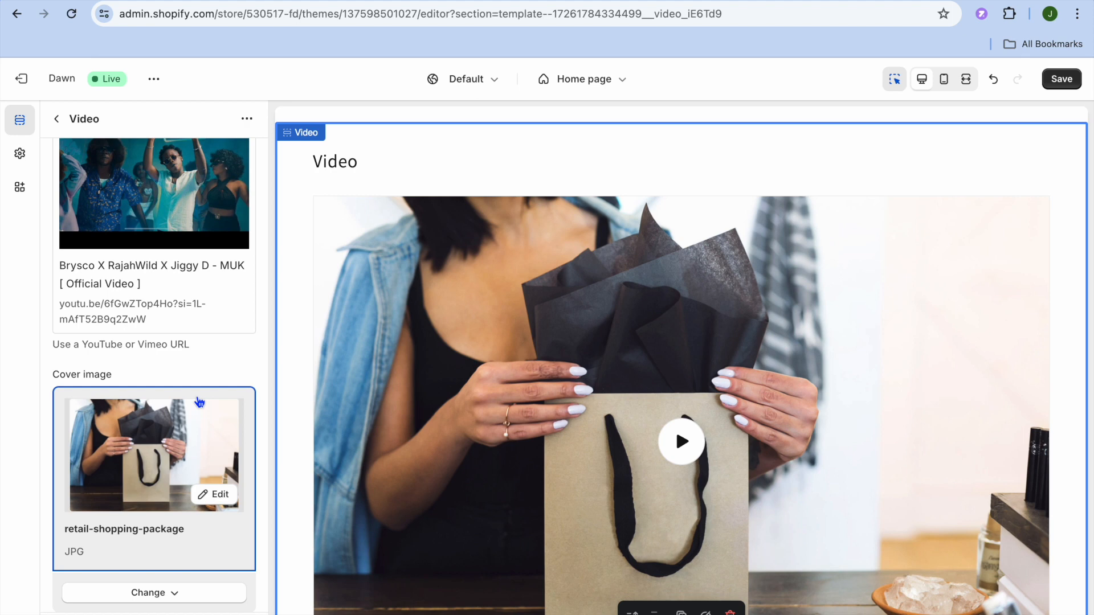
Step: Save the theme with the cover image and load the embedded video from its cover in the preview
{"action": "scroll", "coordinate": [199, 402], "scroll_direction": "up", "scroll_amount": 5}
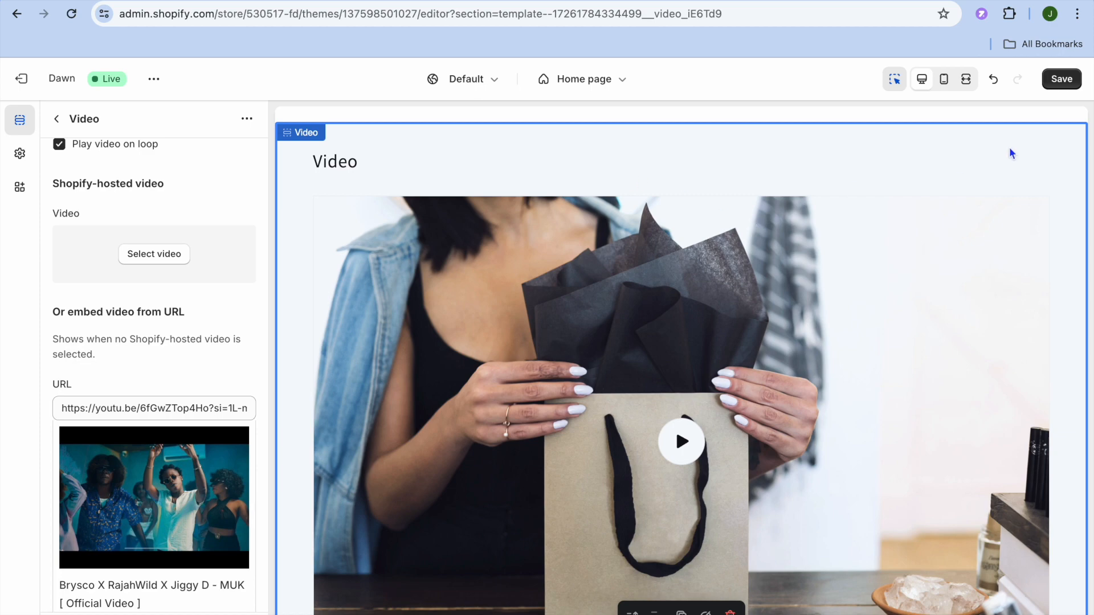
{"action": "left_click", "coordinate": [1061, 78]}
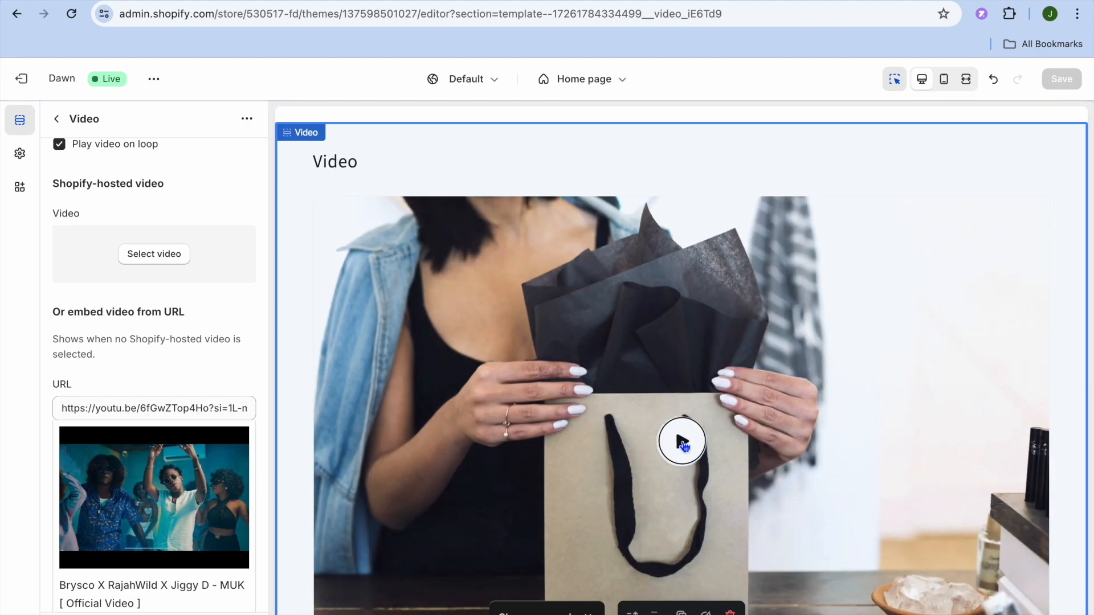
{"action": "left_click", "coordinate": [682, 443]}
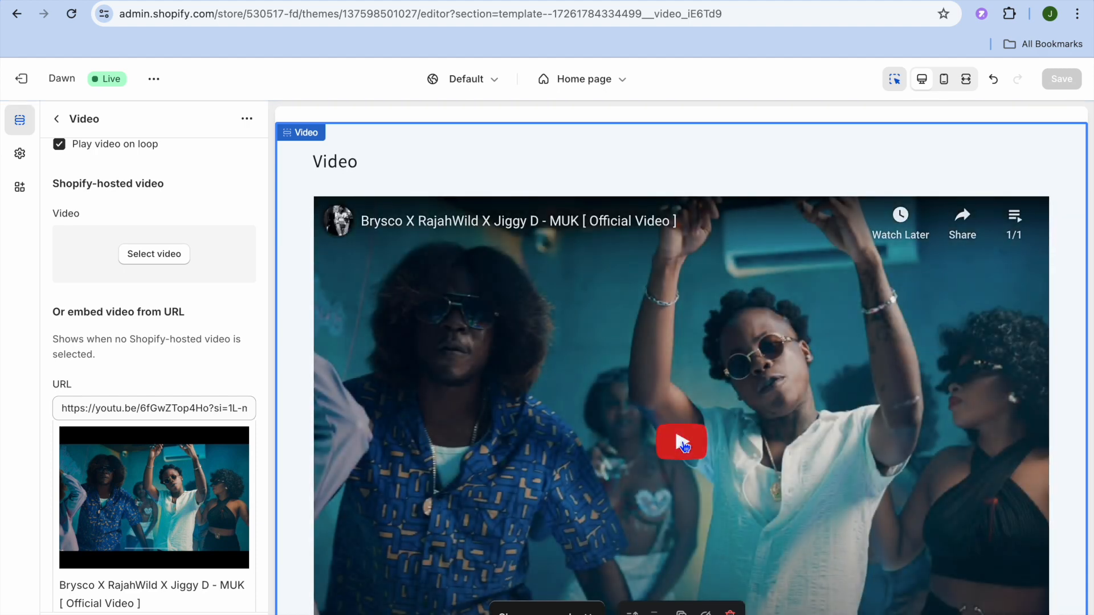